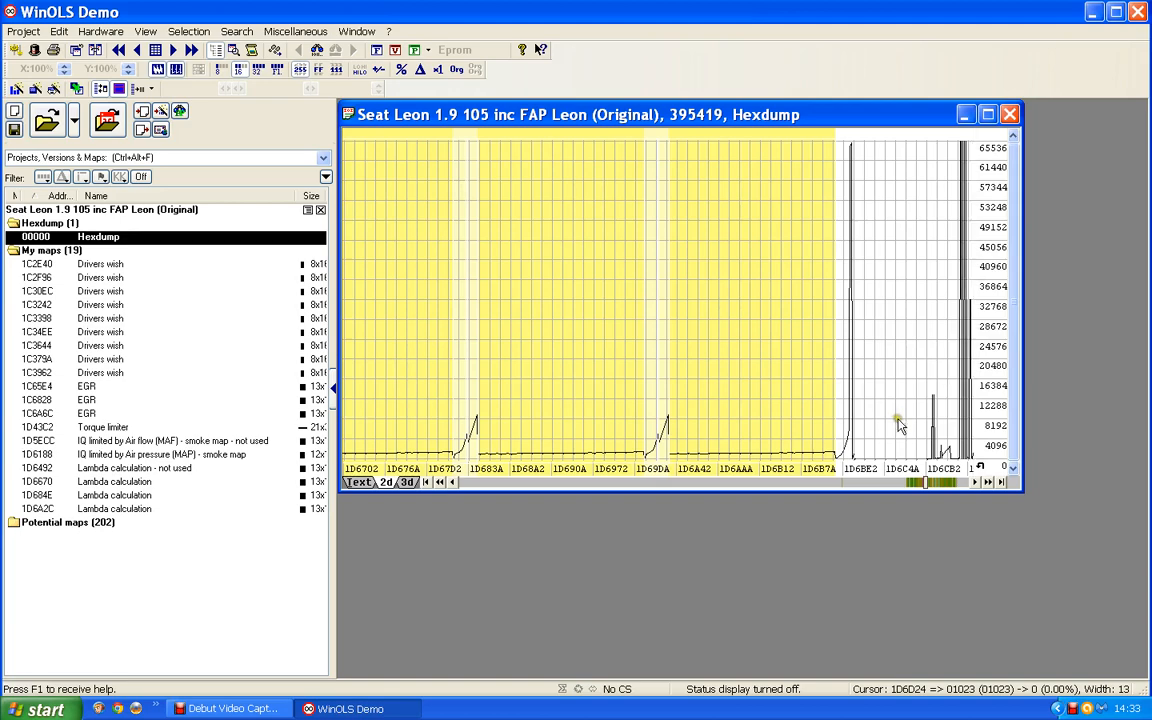
Find the potential Bosch II 16x15 (16 Bit) map after the lambda maps in the hexdump and open it as a map.
click(950, 483)
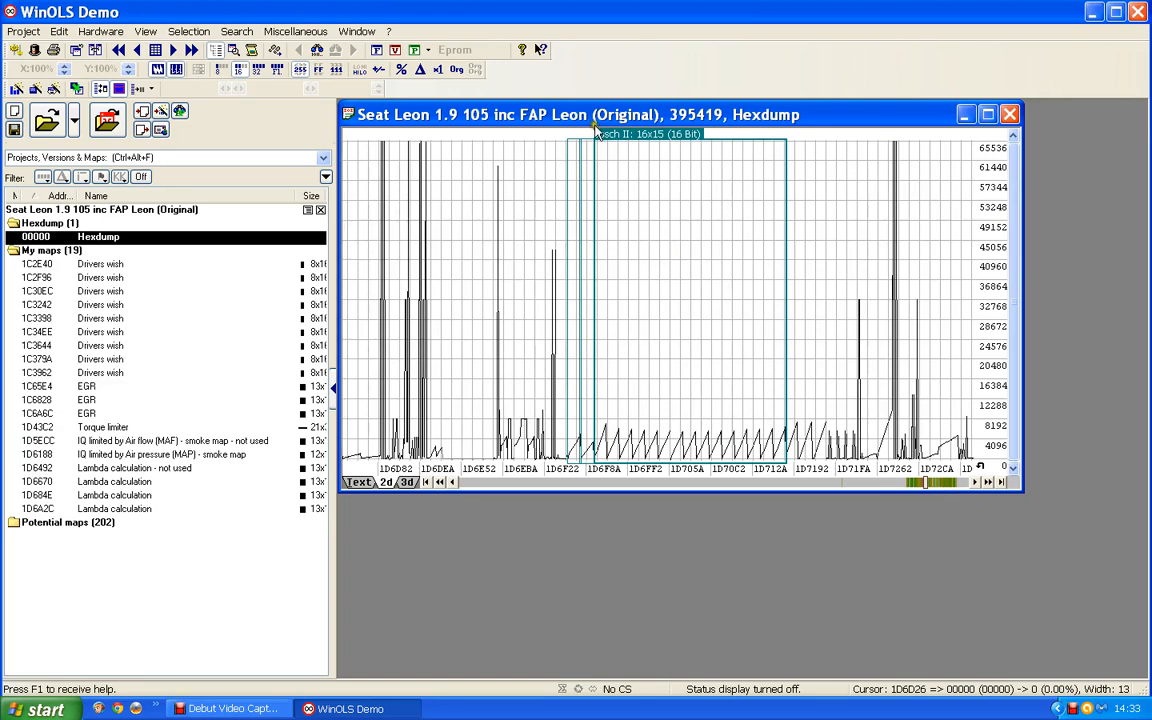
double_click(651, 143)
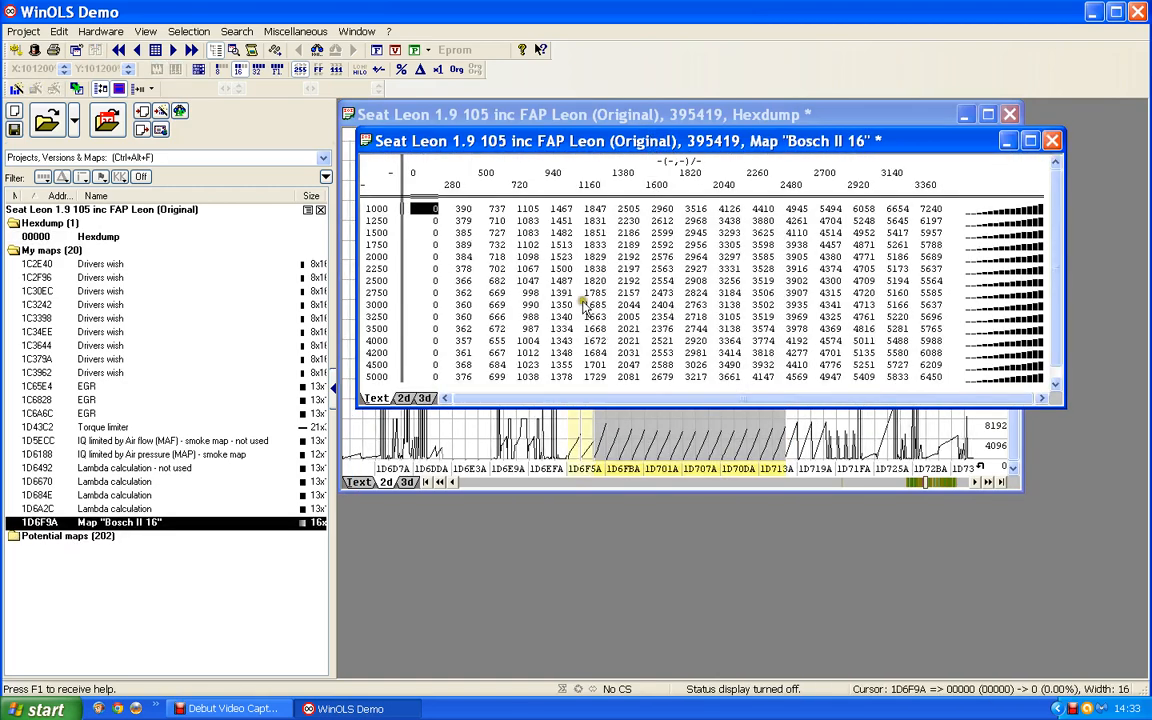
Describe the new map's Y-axis as "Engine speed" with the unit rpm.
double_click(380, 268)
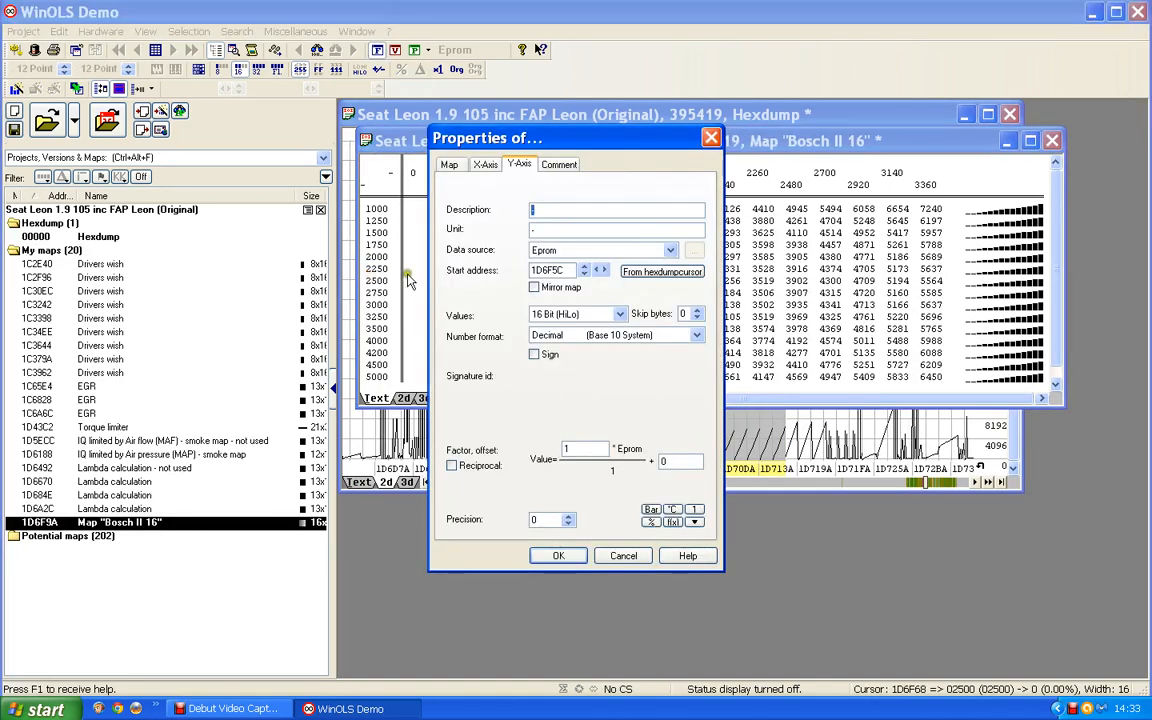
text(Eng)
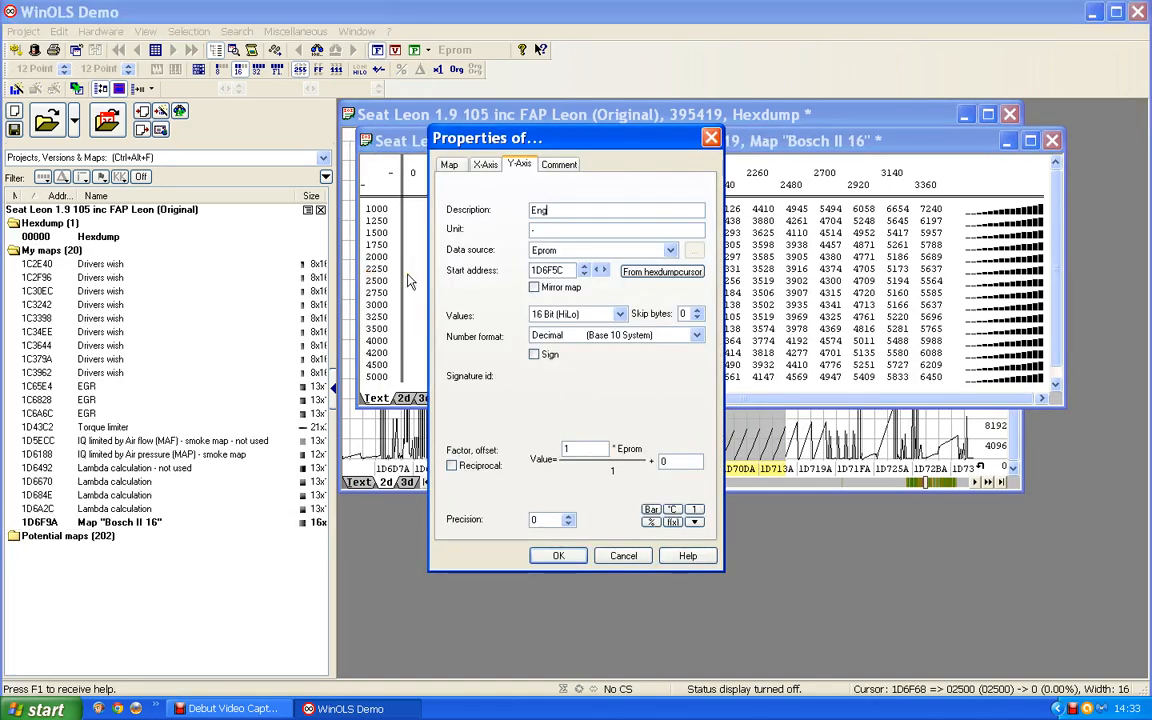
text(ine speed)
drag(546, 231, 496, 229)
text(r)
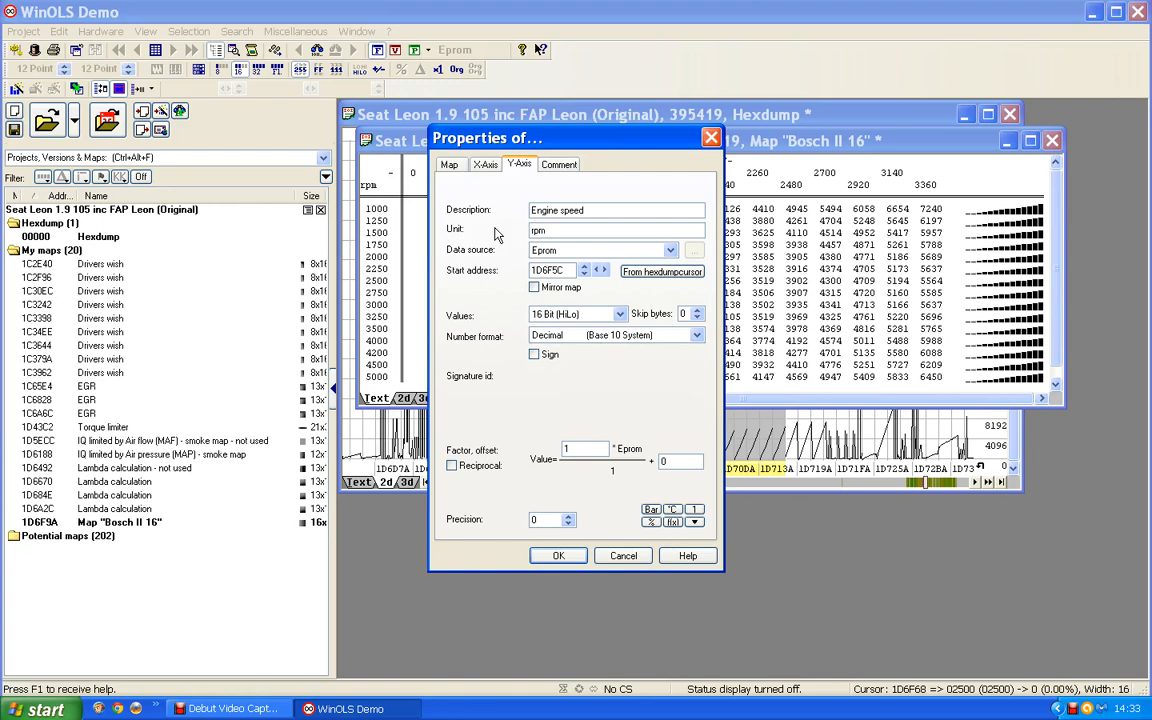
text(pm)
click(560, 555)
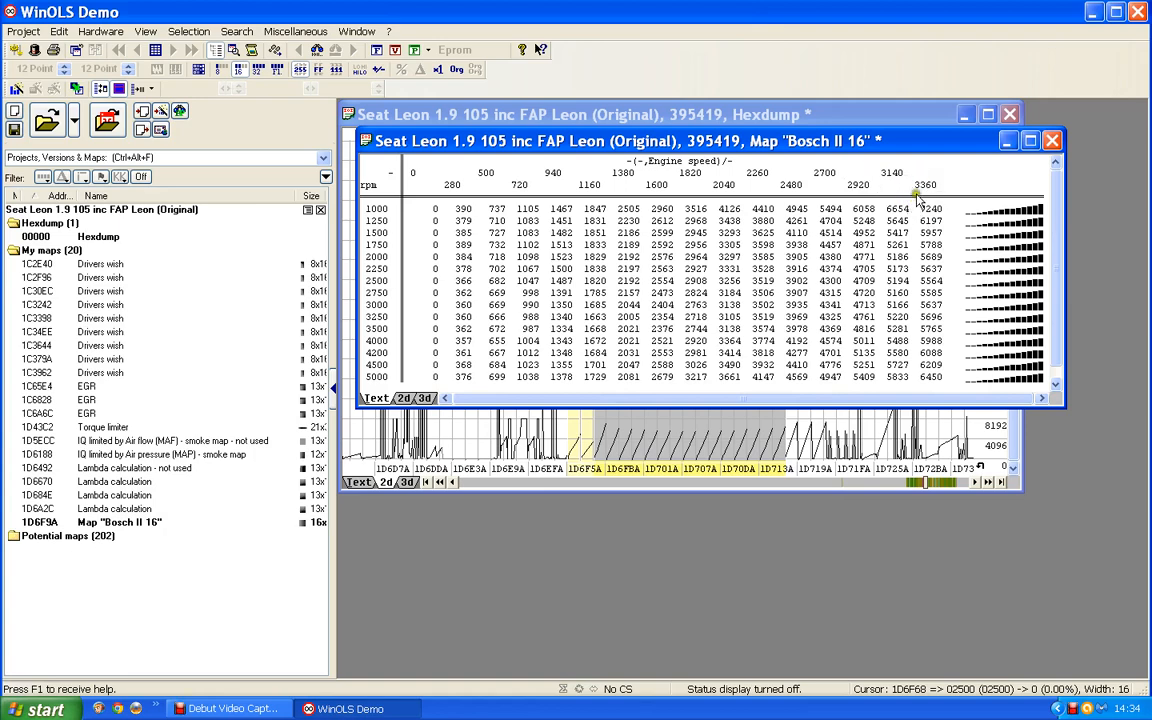
Set the map's X-axis factor to 0.1, its description to "Torque" and its unit to Nm.
double_click(722, 184)
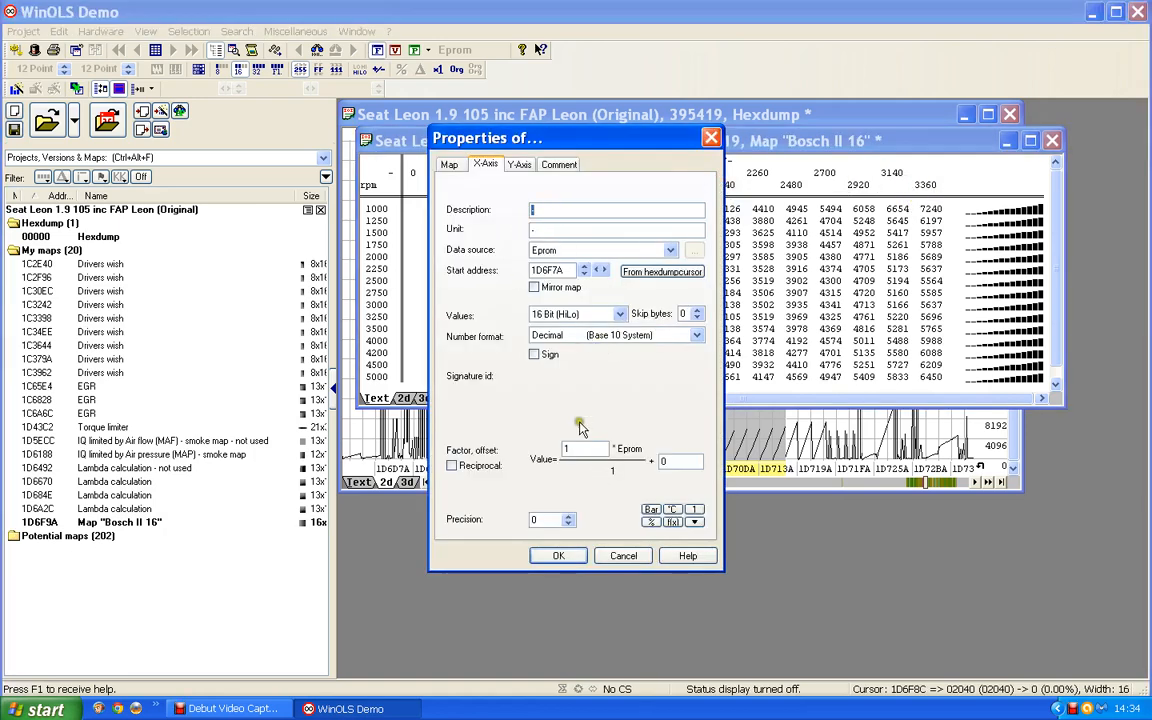
drag(592, 451, 487, 450)
text(0.1)
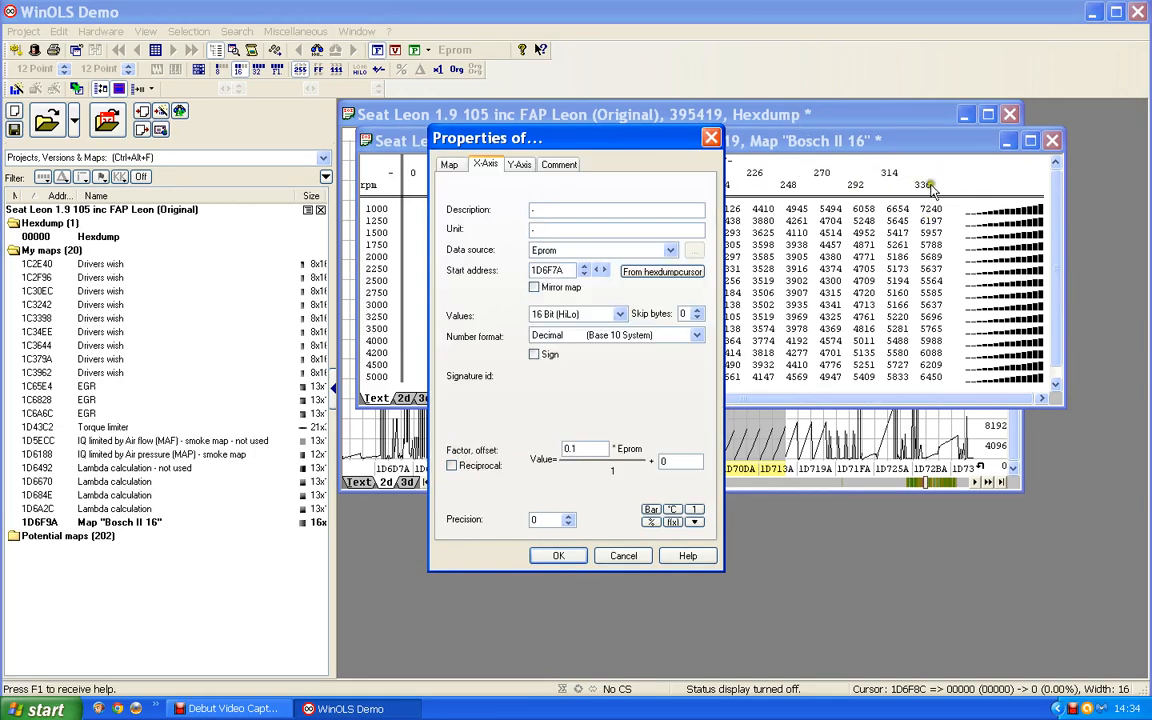
click(534, 210)
click(453, 230)
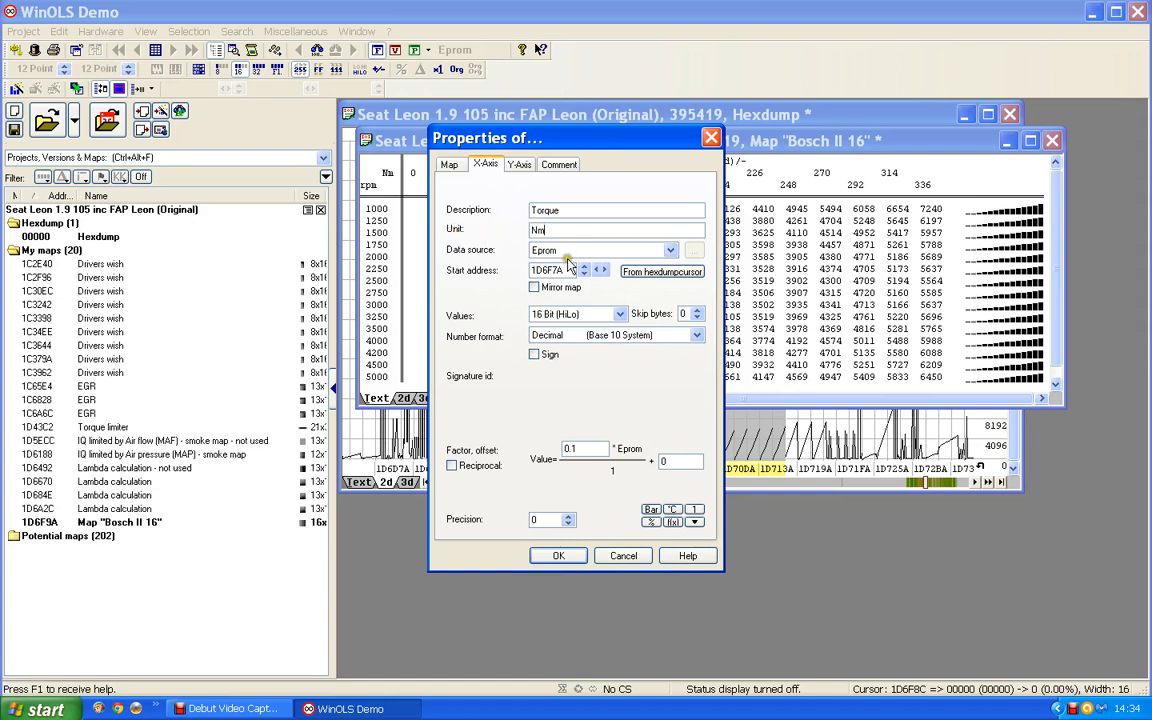
click(540, 556)
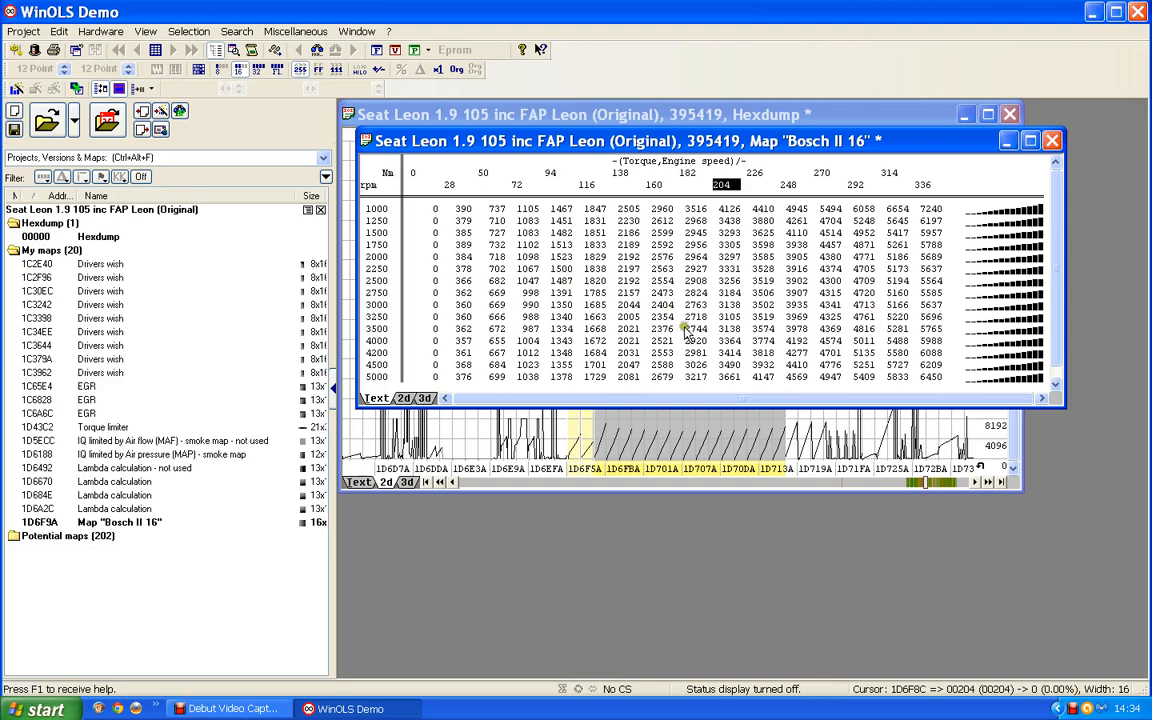
Name the map "Torqur to IQ conversion" and set its description to IQ and its unit to mg/stroke.
double_click(626, 292)
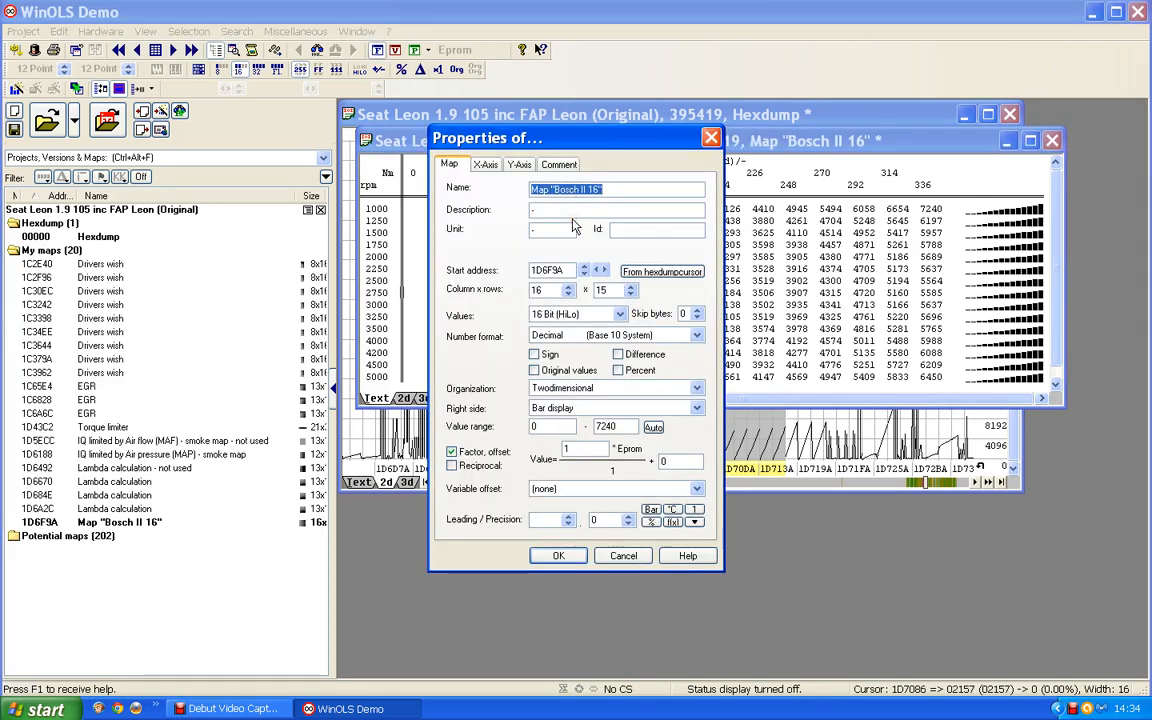
text(Tor)
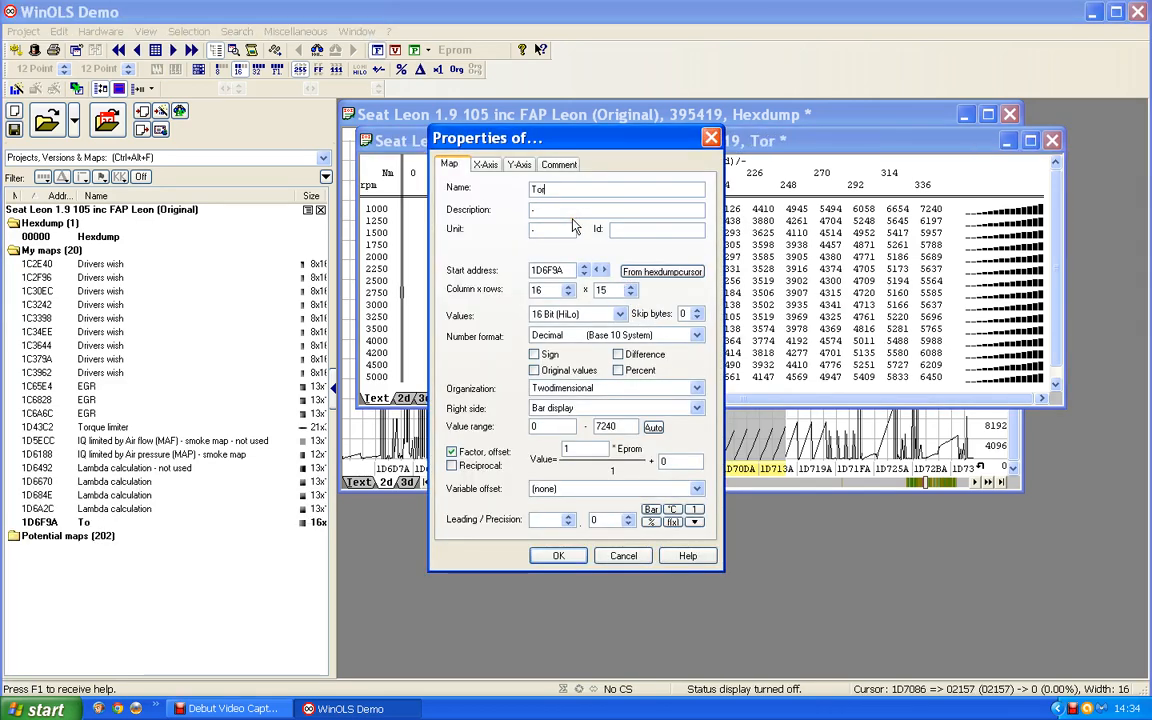
text(qur to )
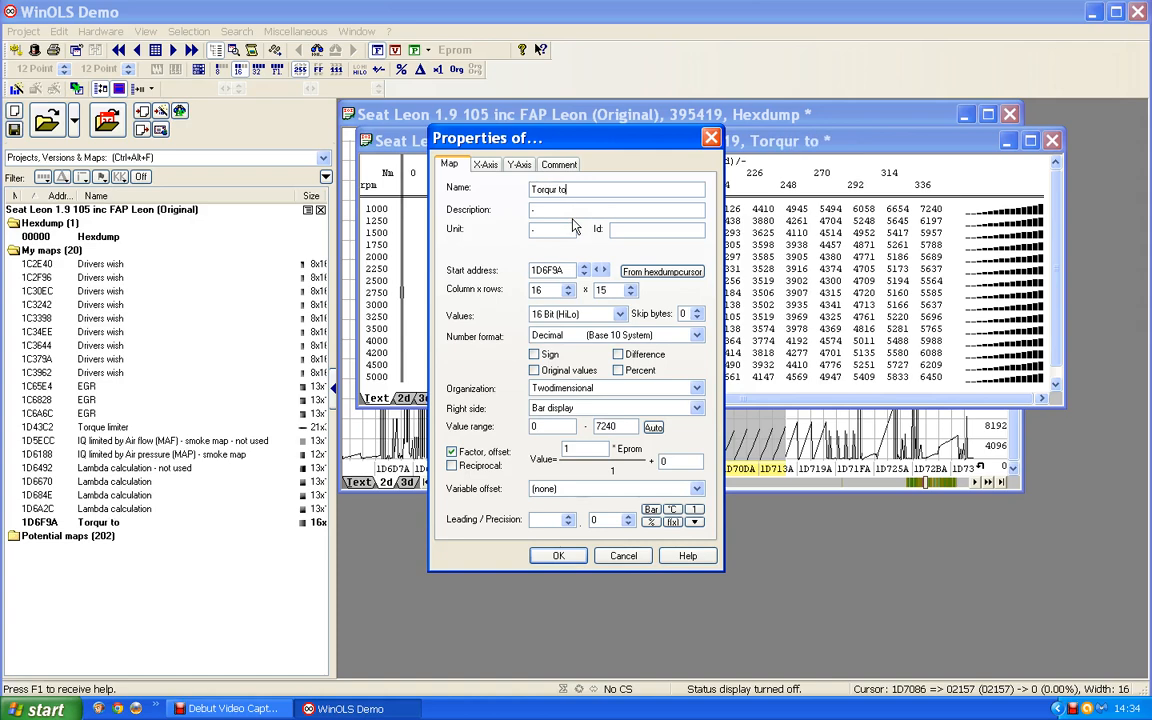
text(IQ conver)
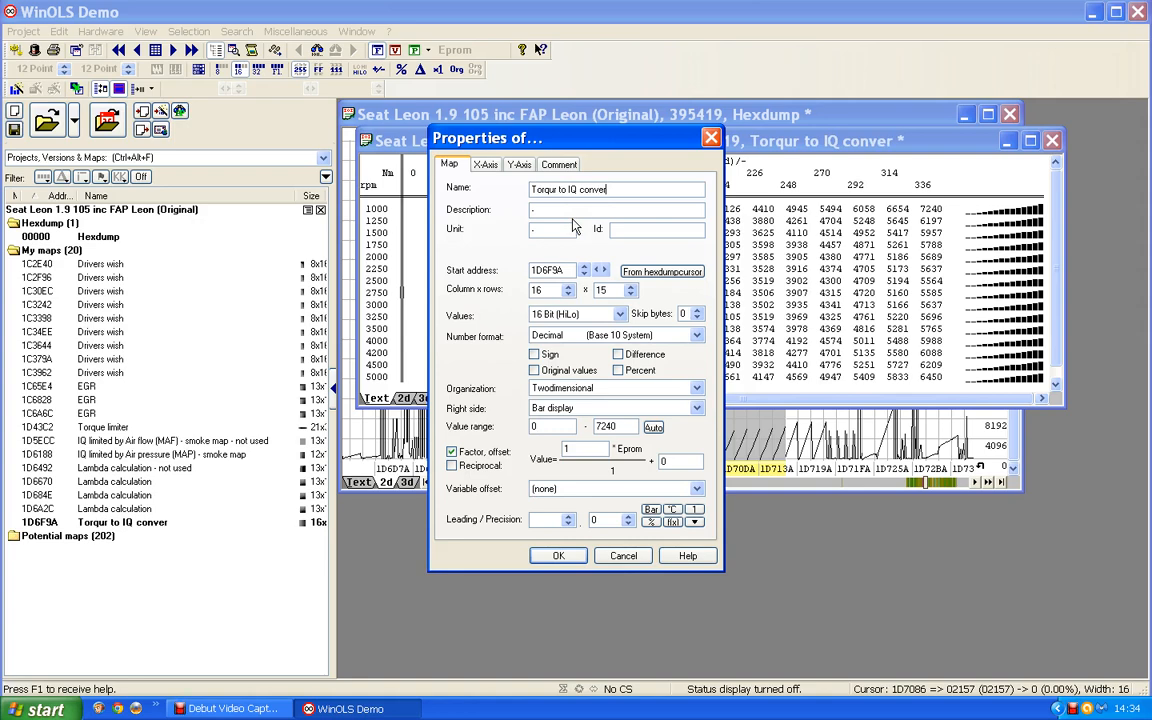
text(sion)
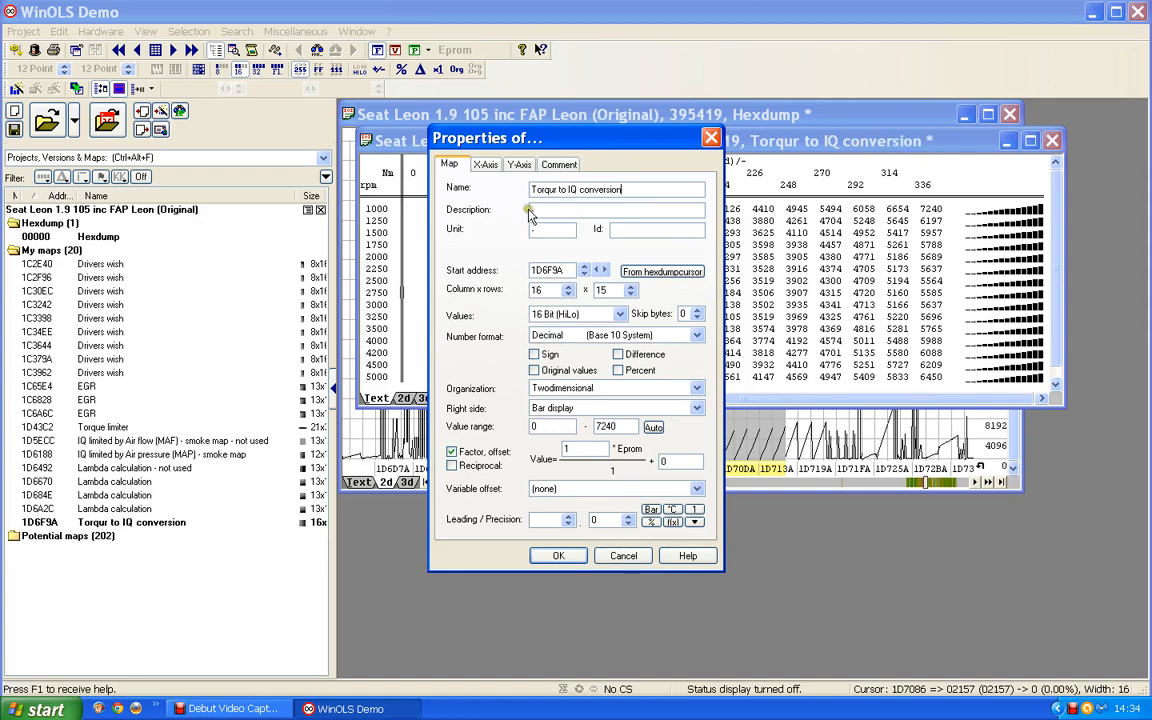
click(533, 209)
text(IQ)
drag(543, 231, 454, 236)
text(mg/stroke)
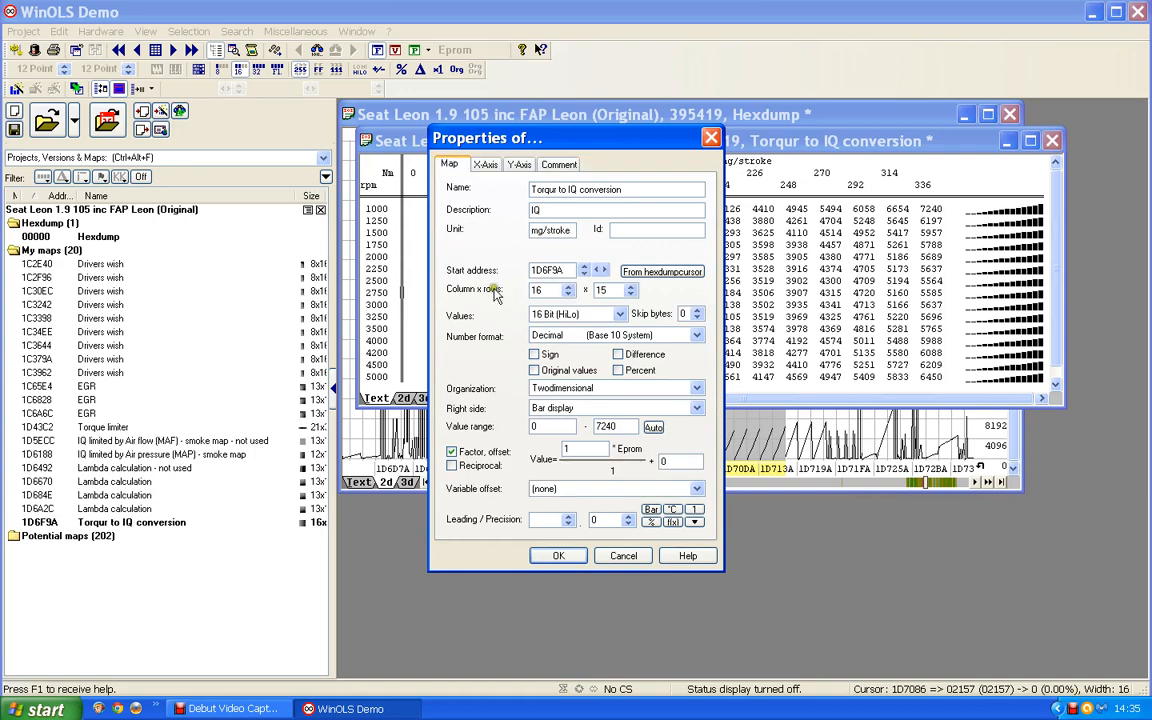
Set the map values' factor to 0.01 and their precision to 1 decimal place.
drag(580, 448, 516, 446)
text(0.01)
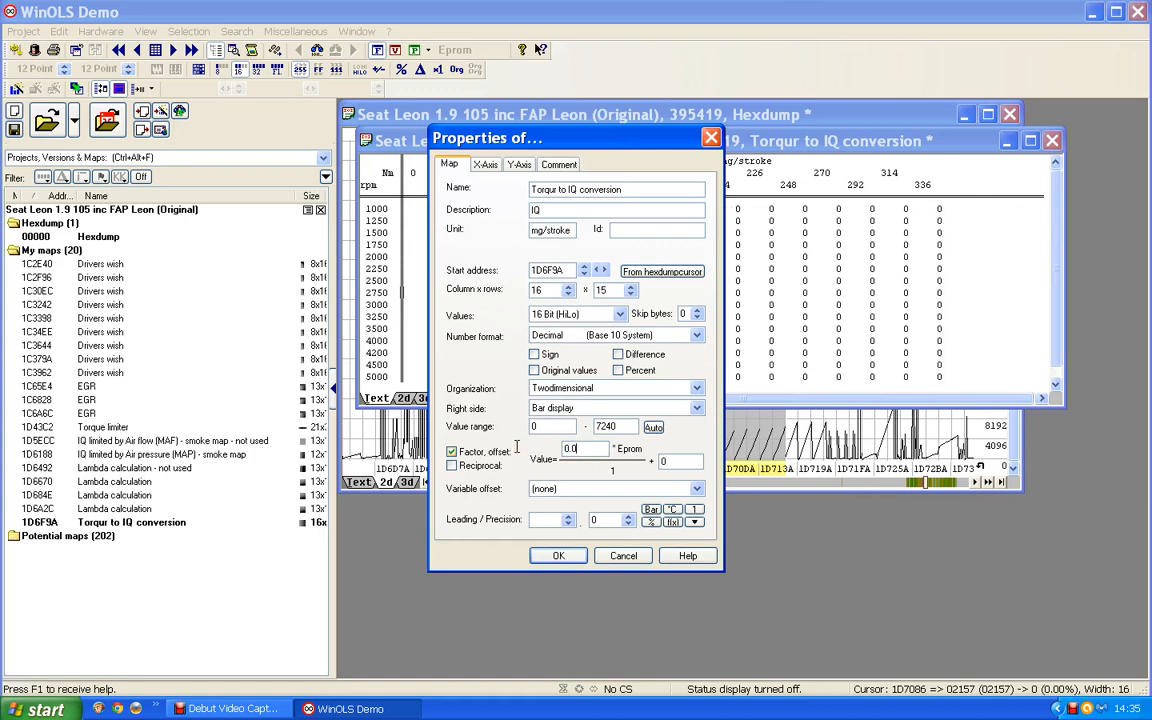
click(627, 518)
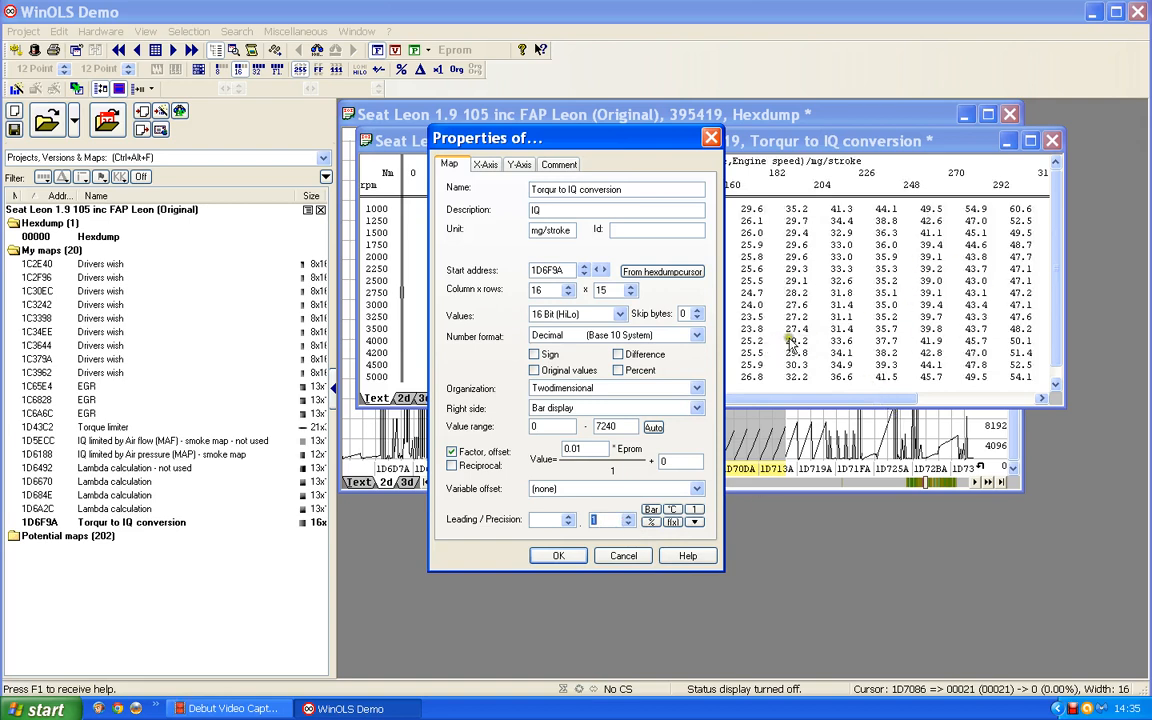
click(560, 556)
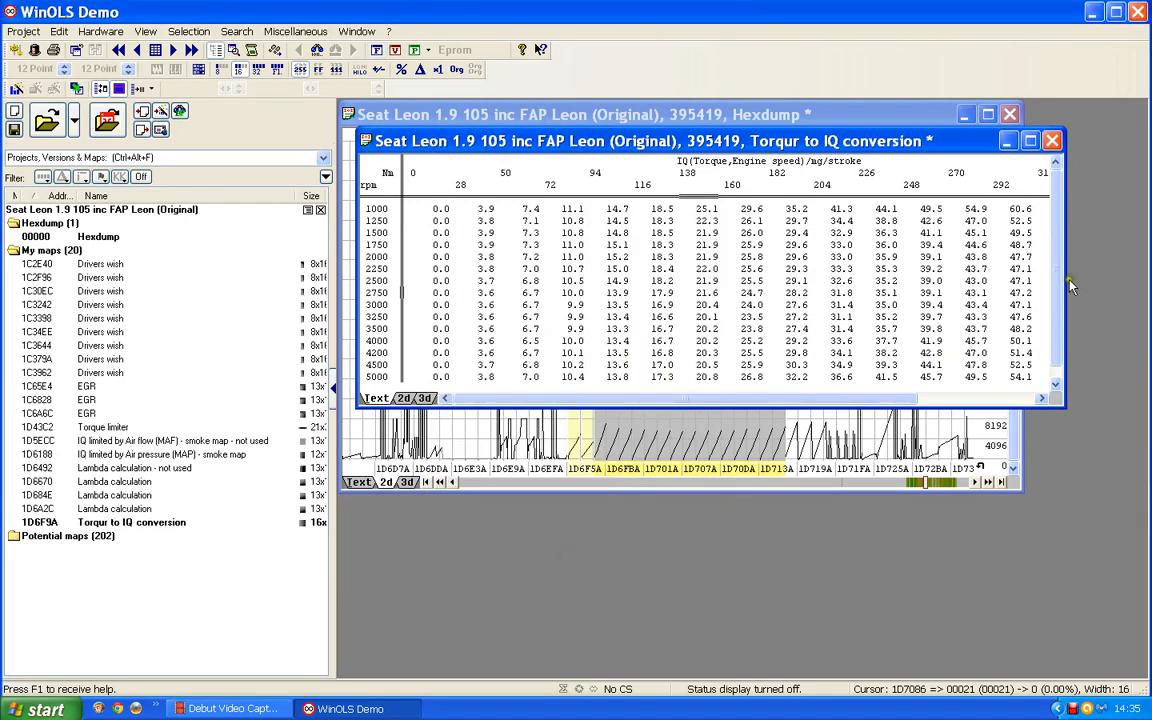
Enlarge and reposition the torque-to-IQ conversion map window so every torque column and engine speed row fits.
drag(1066, 287, 1138, 289)
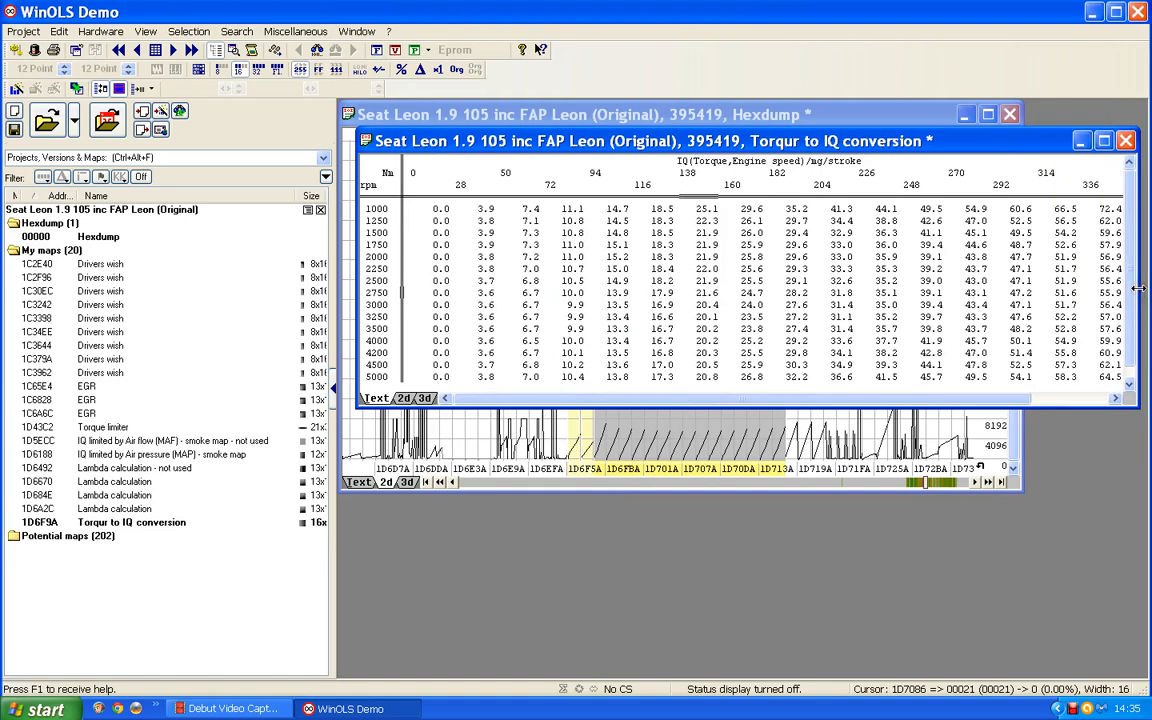
drag(852, 144, 834, 145)
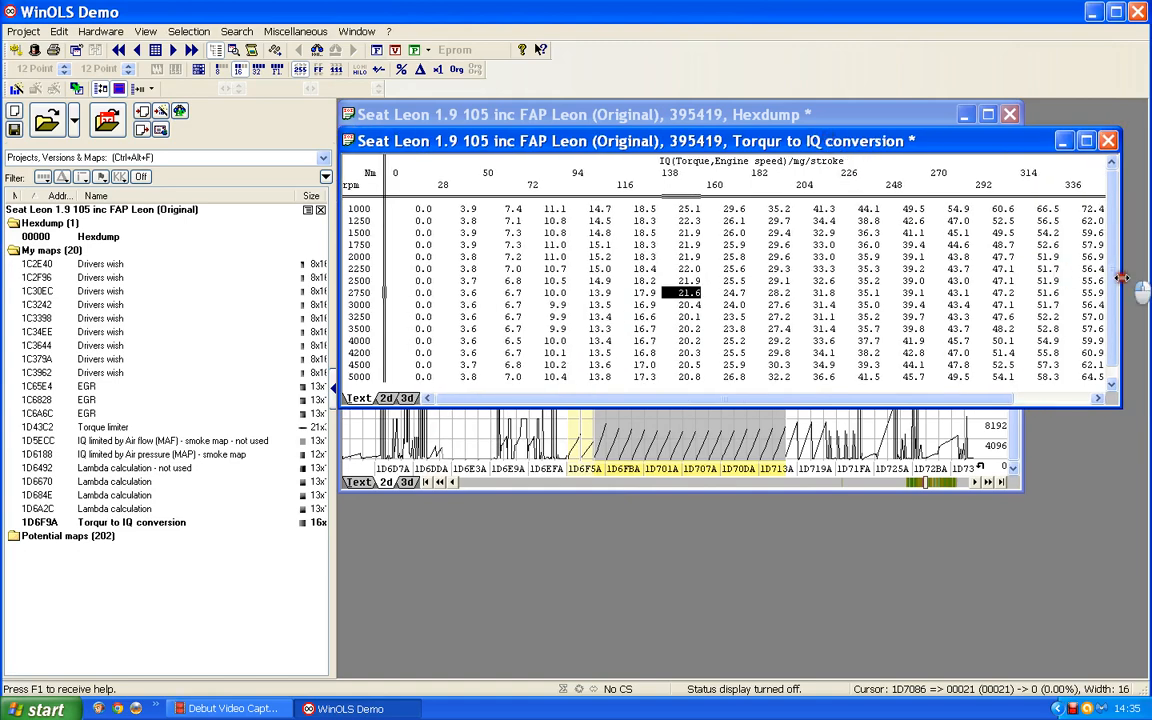
drag(1122, 278, 1132, 278)
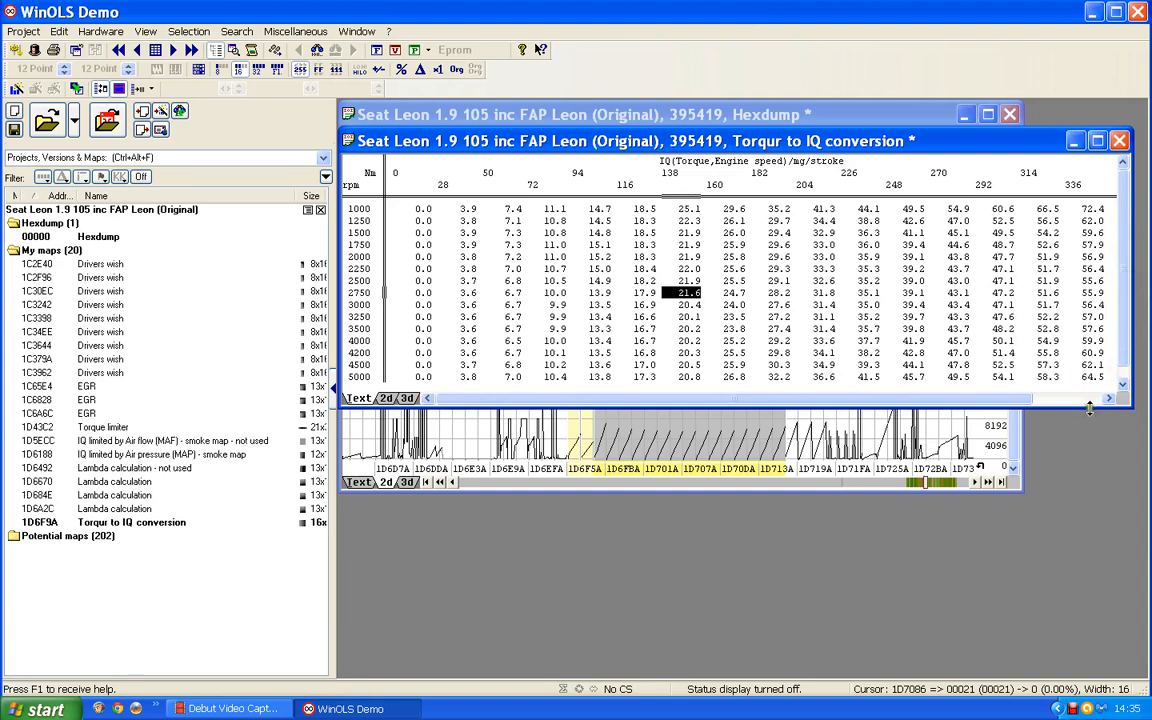
drag(1090, 407, 1087, 415)
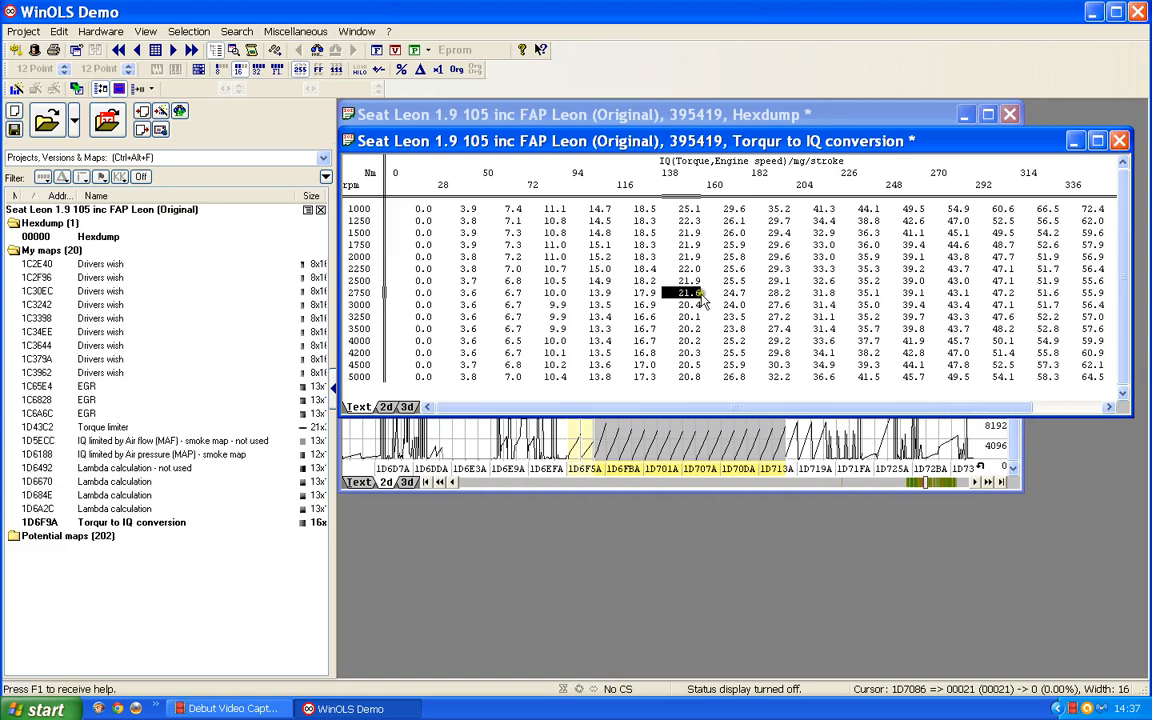
Close the conversion map window and examine the map's two axis-size values in the hexdump as text.
click(1122, 141)
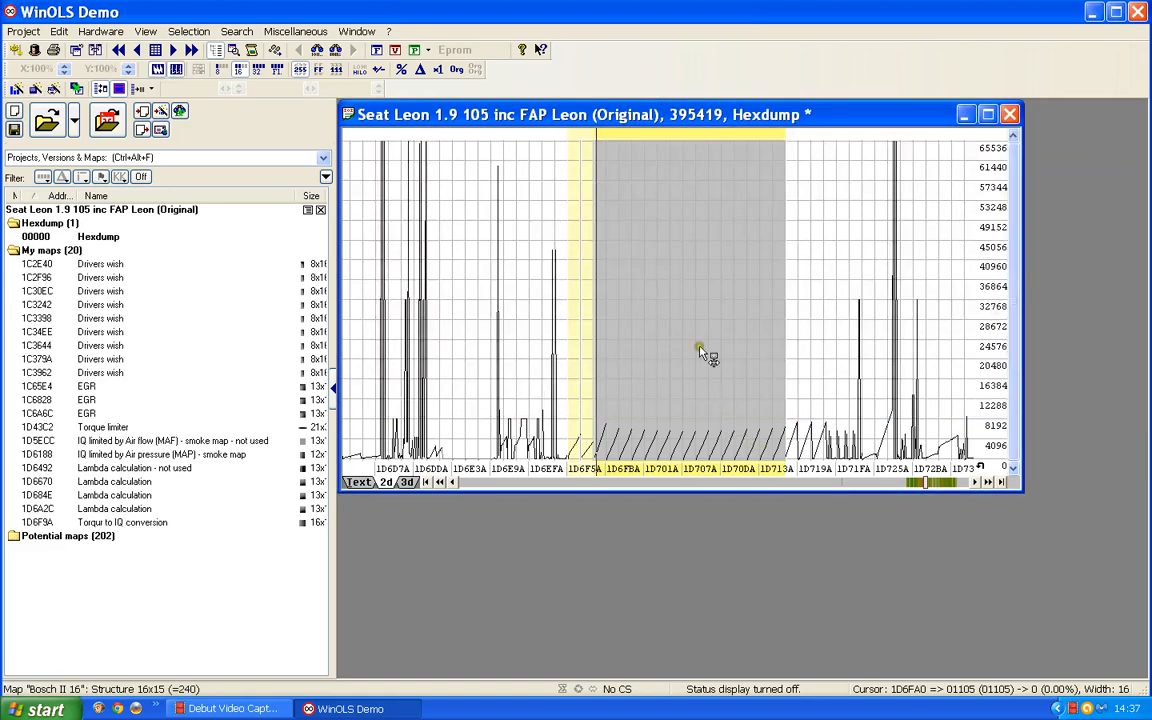
click(675, 305)
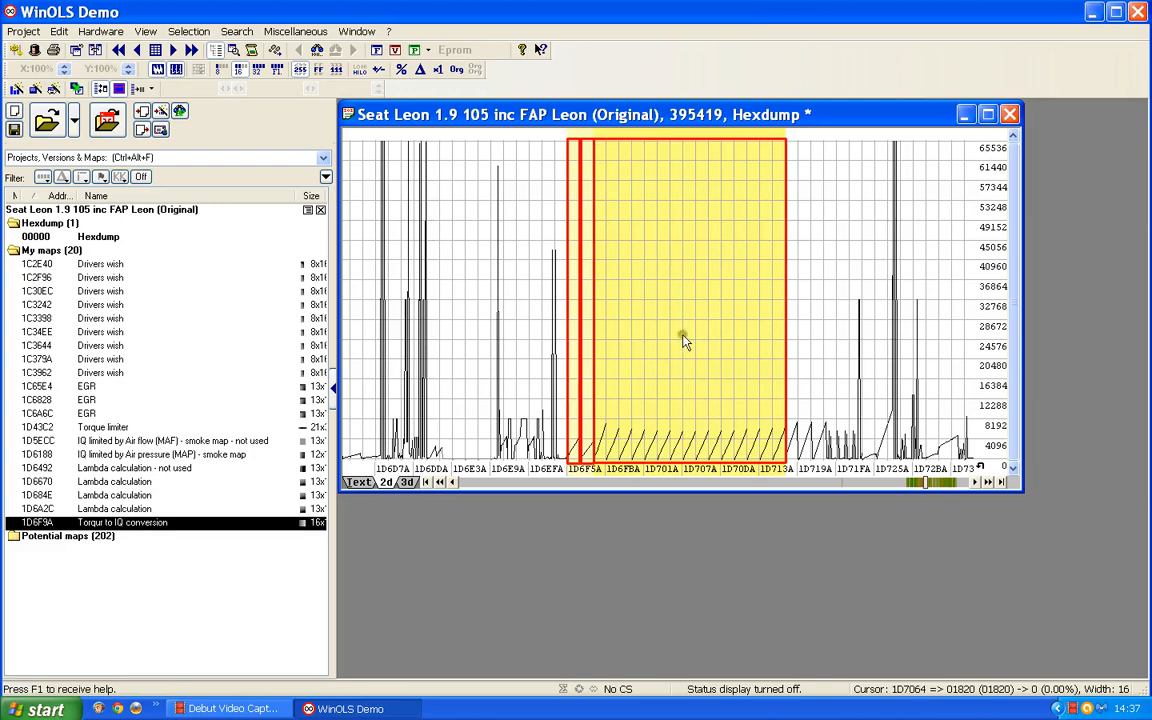
click(357, 482)
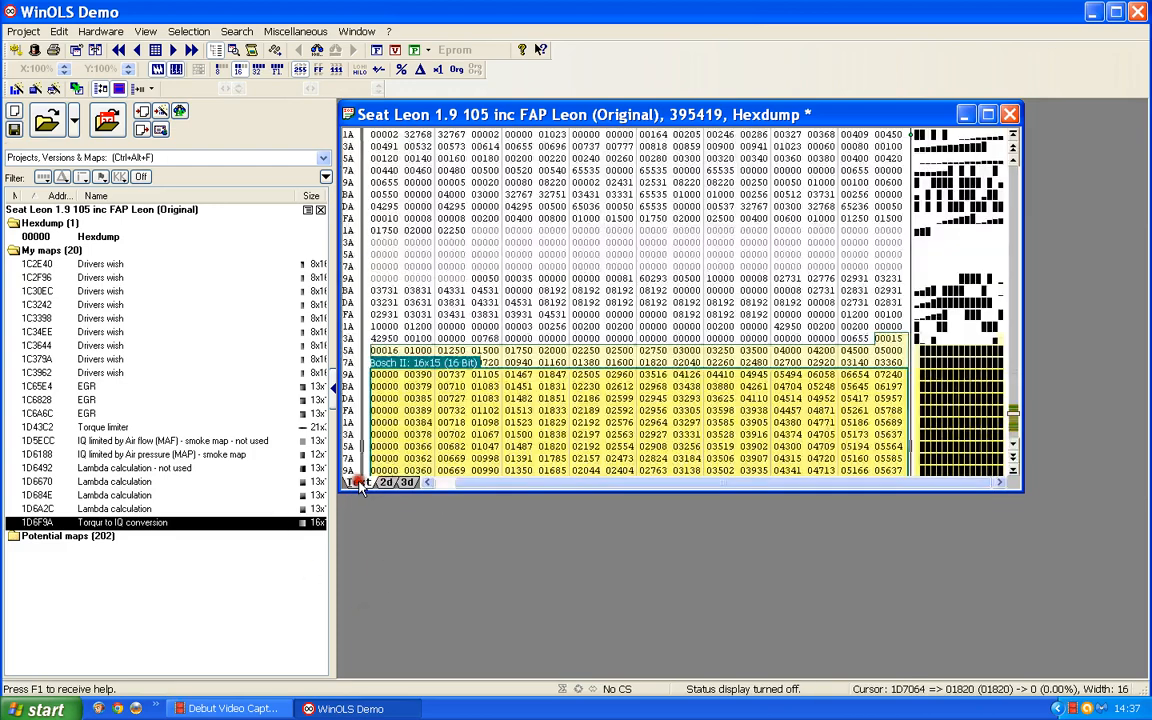
scroll(497, 265, down, 3)
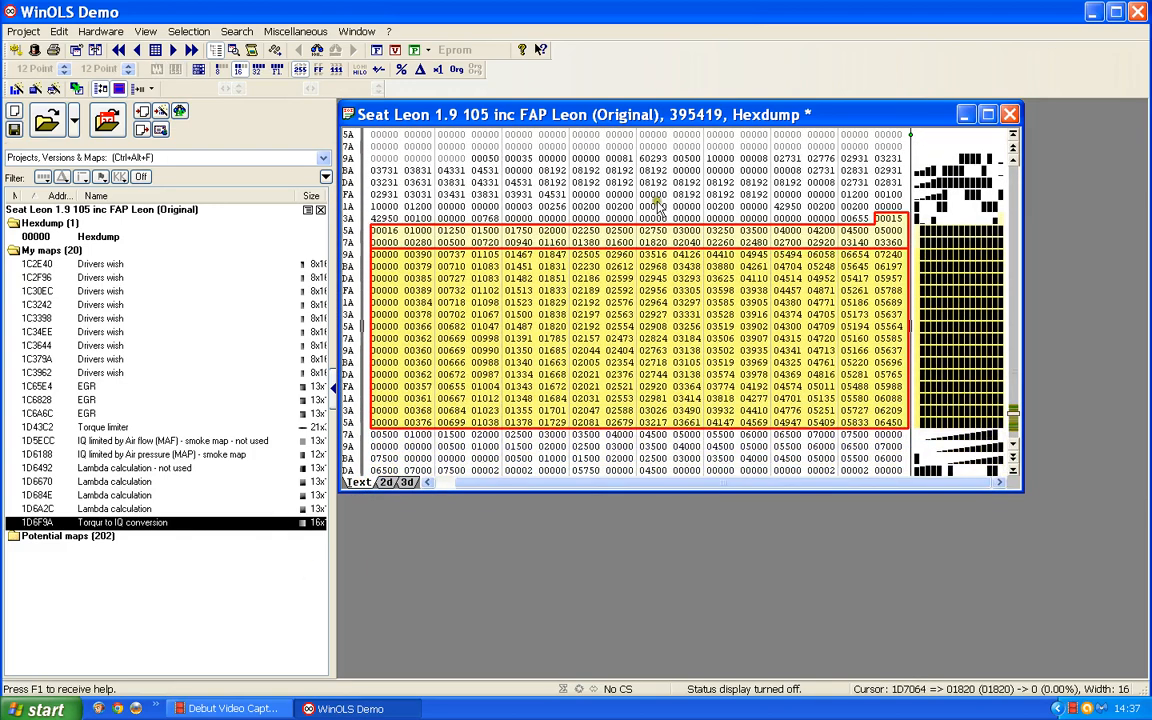
click(888, 218)
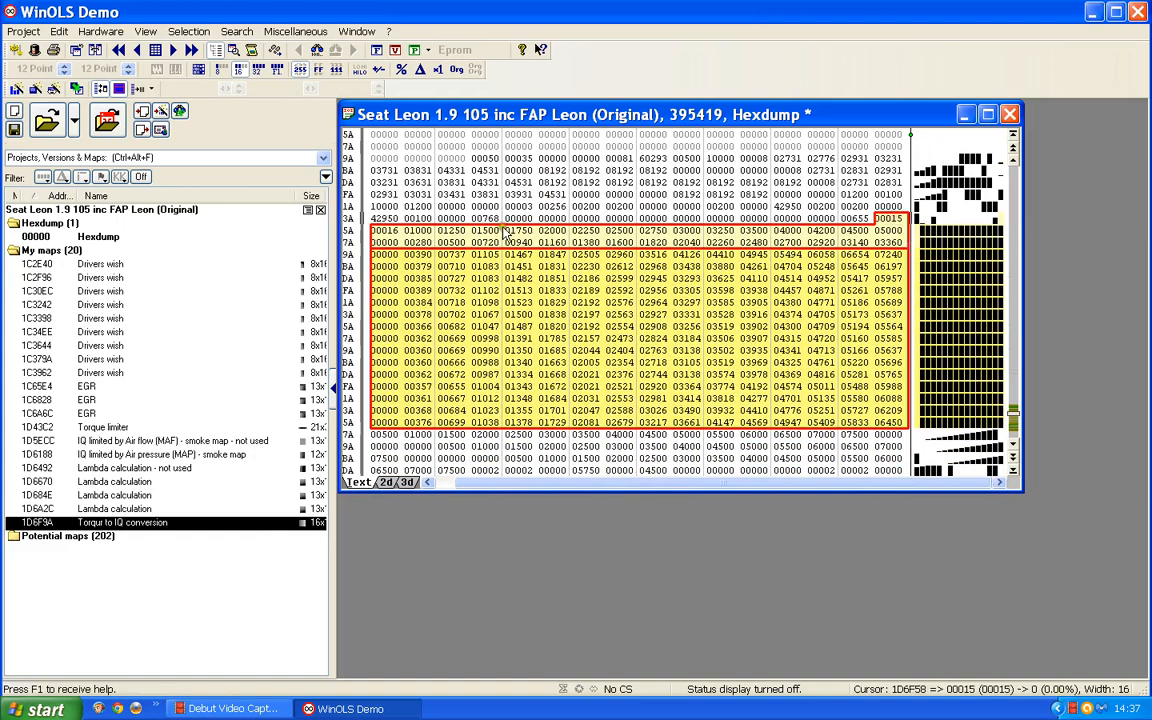
click(400, 233)
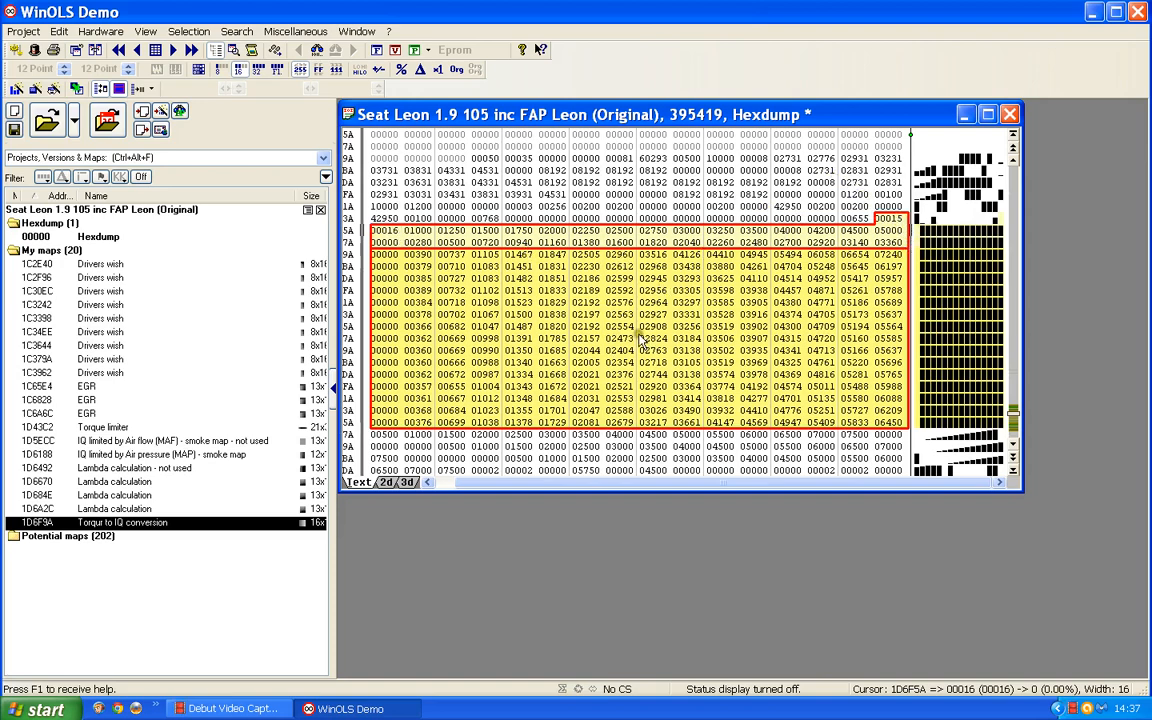
Compare the conversion map's 2d curve with its text values in the hexdump, ending on the 2d display.
click(385, 482)
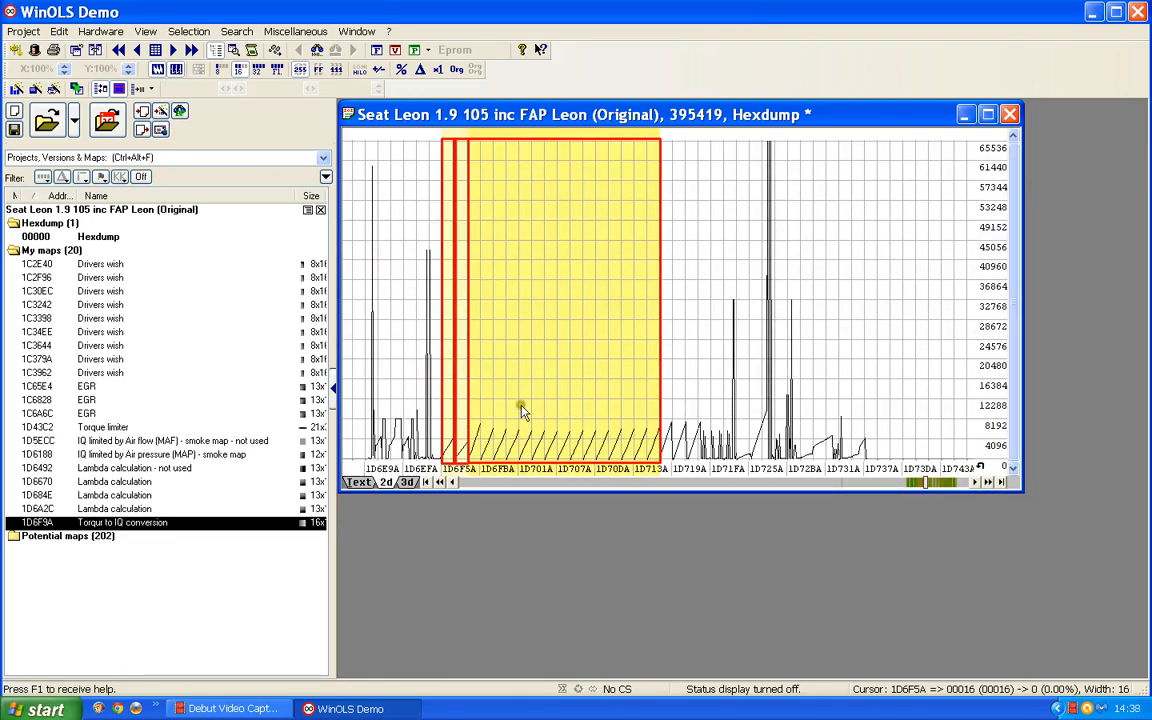
scroll(521, 405, down, 1)
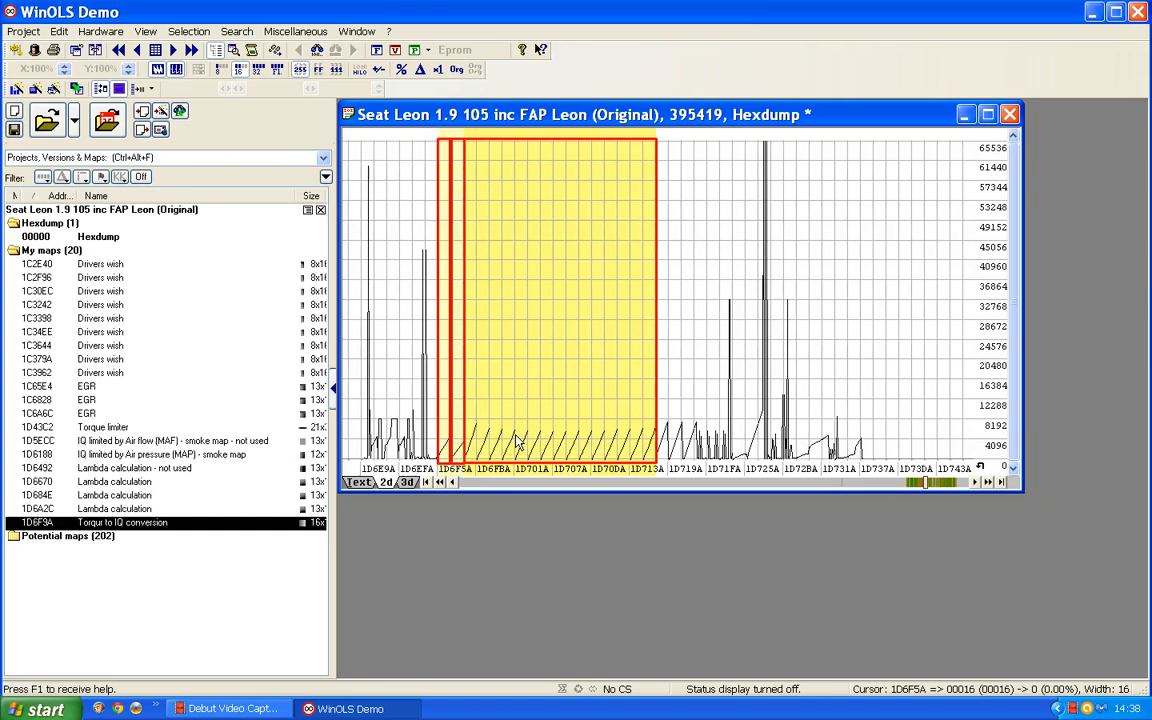
click(370, 483)
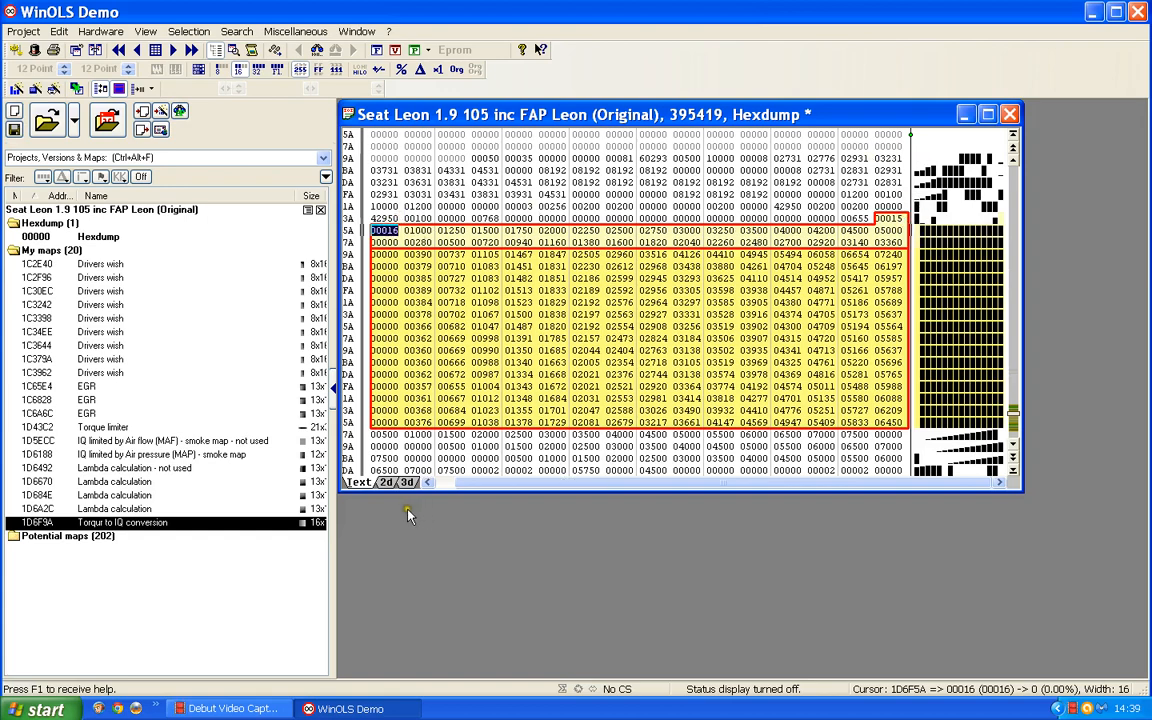
click(386, 483)
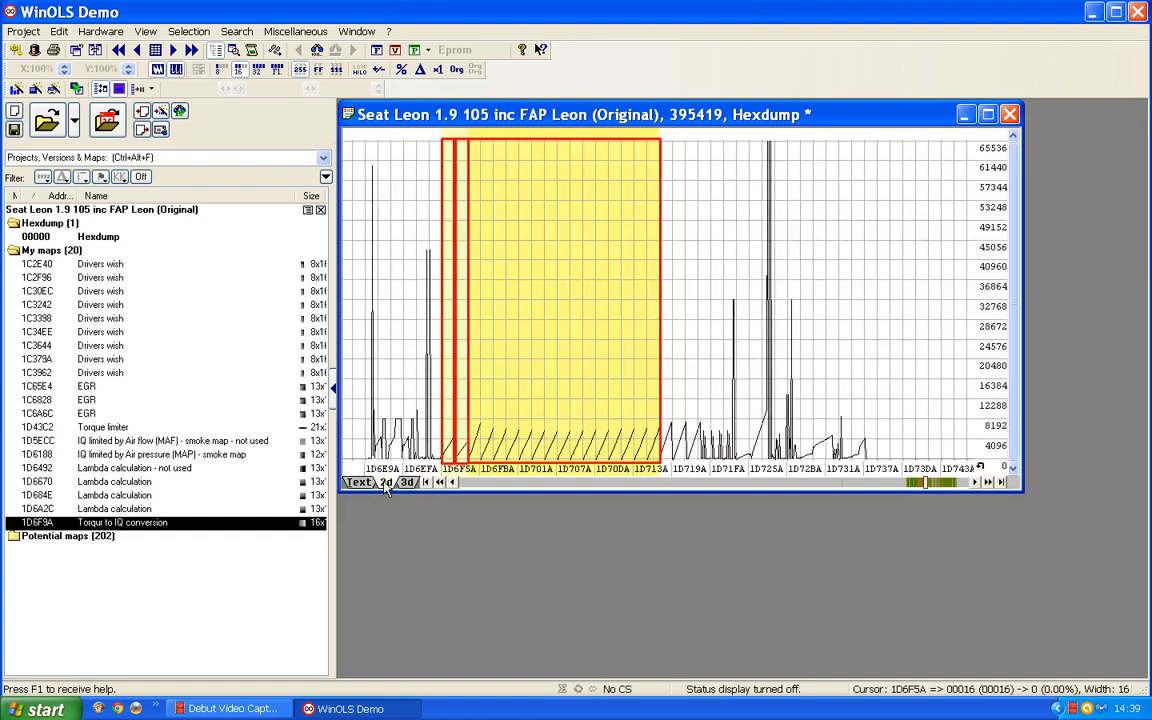